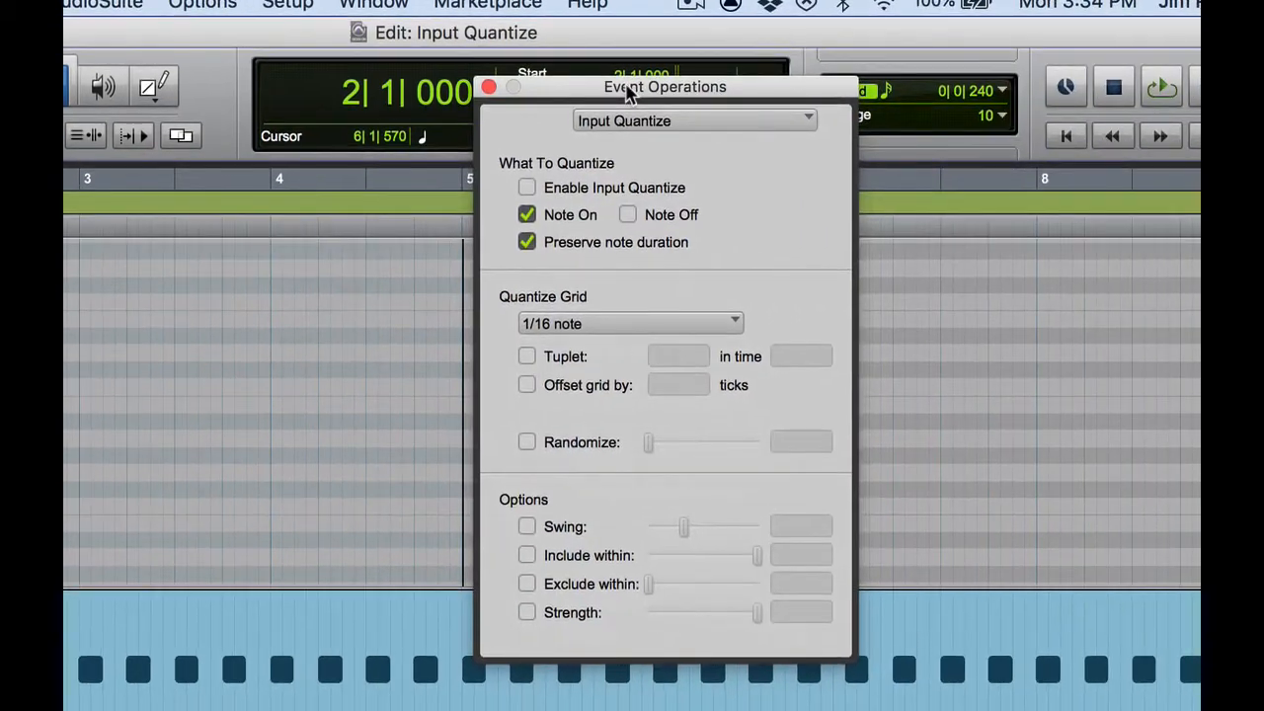
Enable Input Quantize in the Event Operations window, moved clear of the counter, and return to the session start
drag(844, 99, 1176, 54)
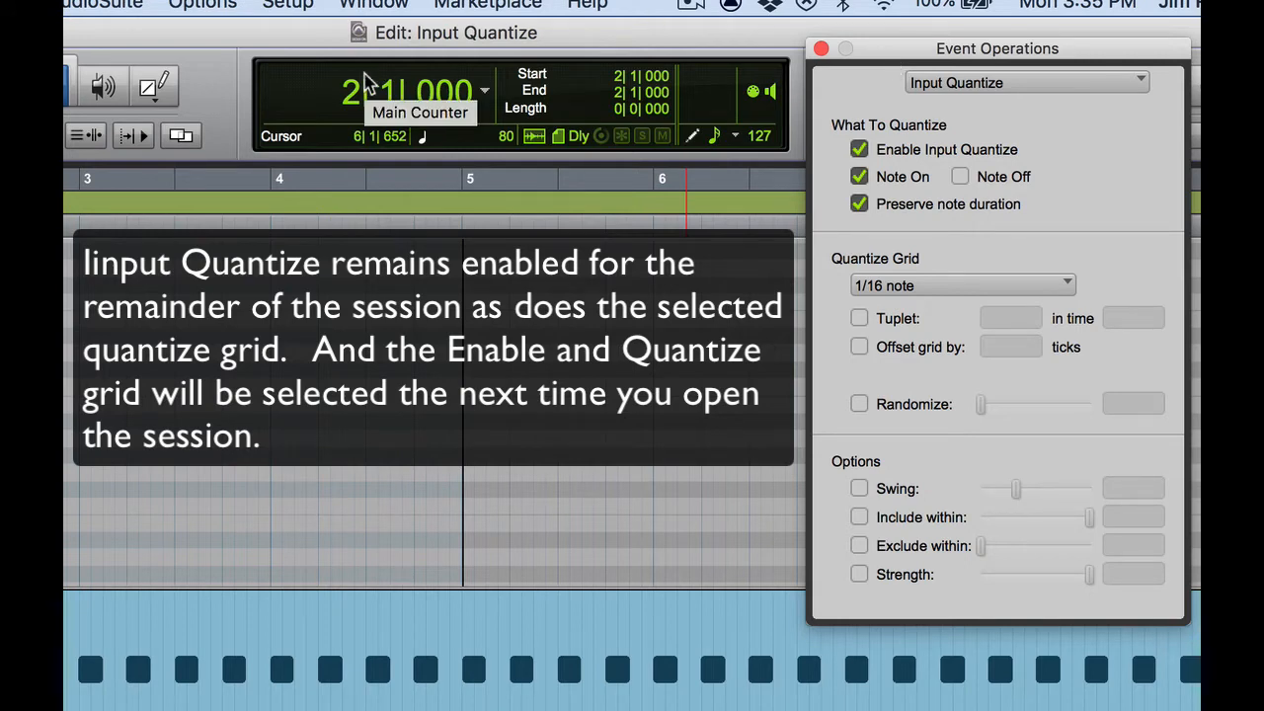
key(Return)
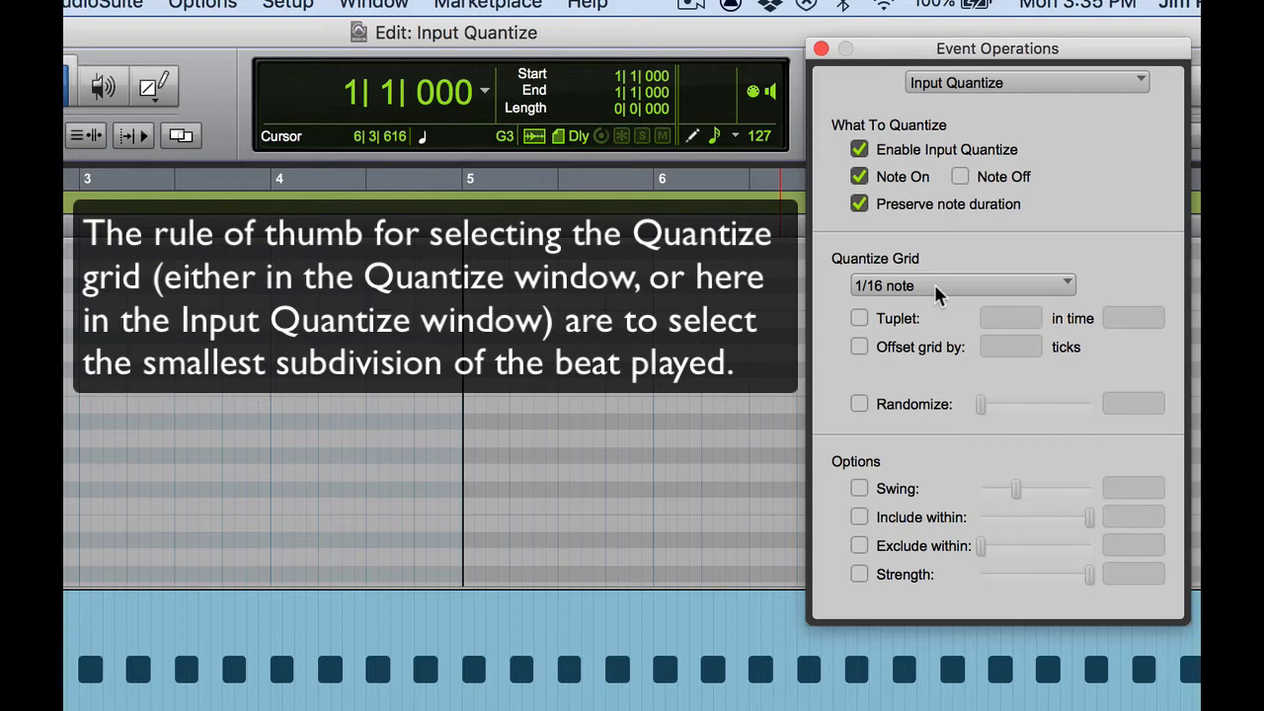
click(173, 43)
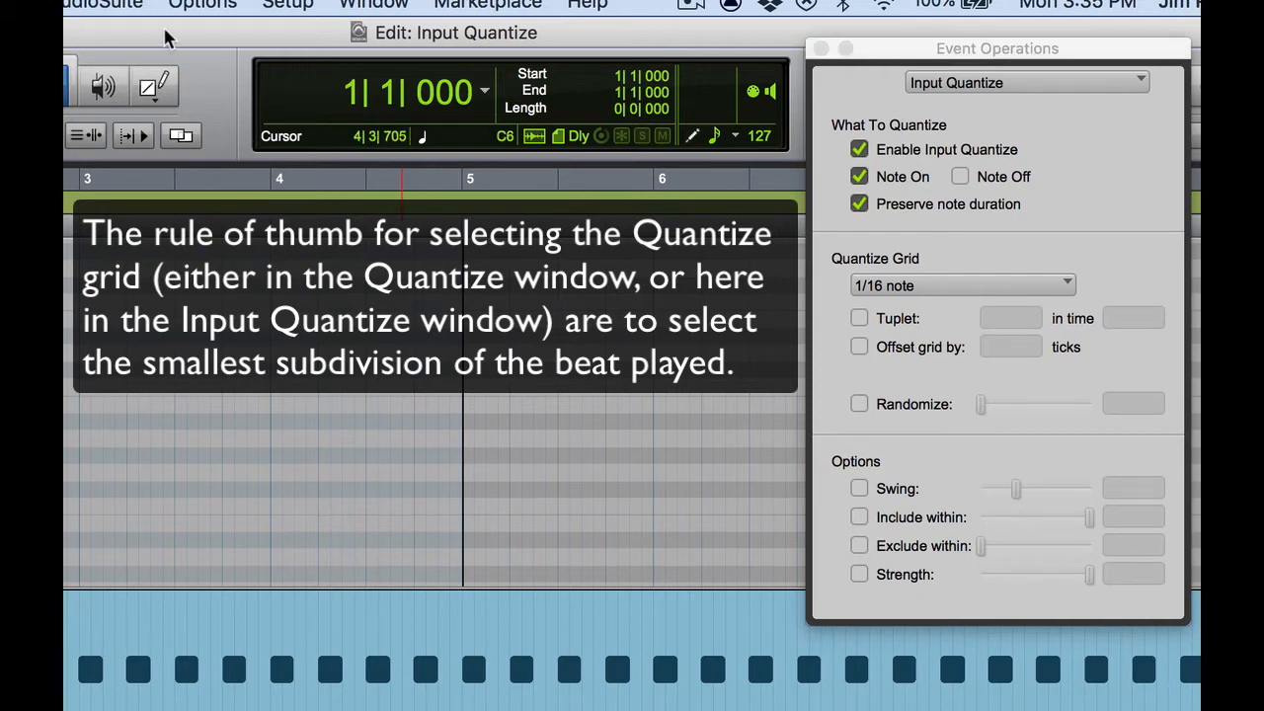
Preview the drums, and record a MIDI performance on the Piano track from bar 1 to about bar 5
key(space)
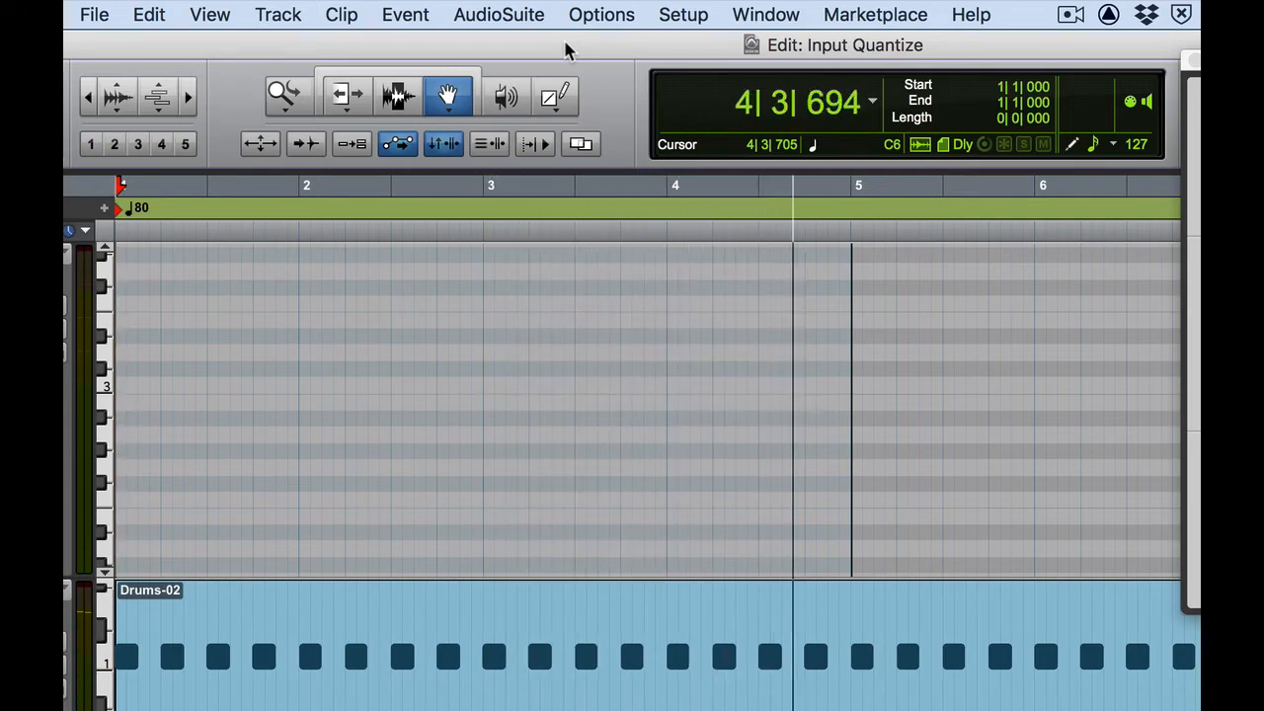
key(space)
key(F12)
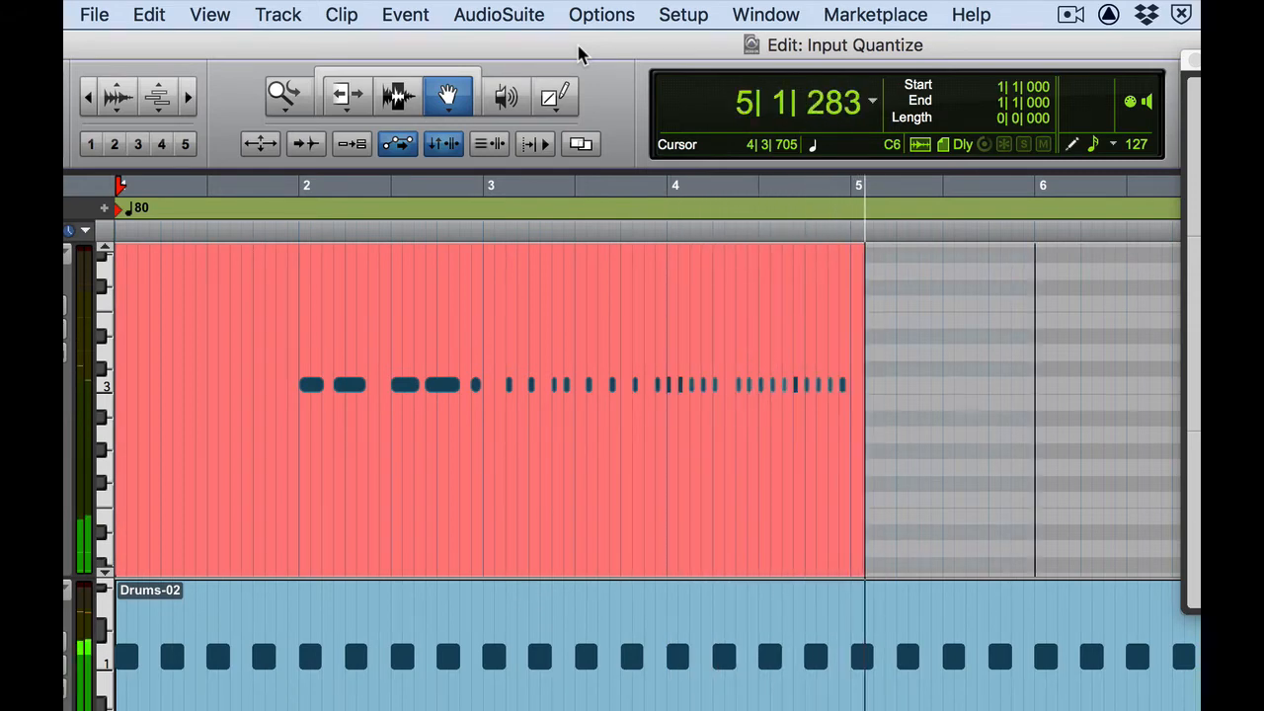
key(space)
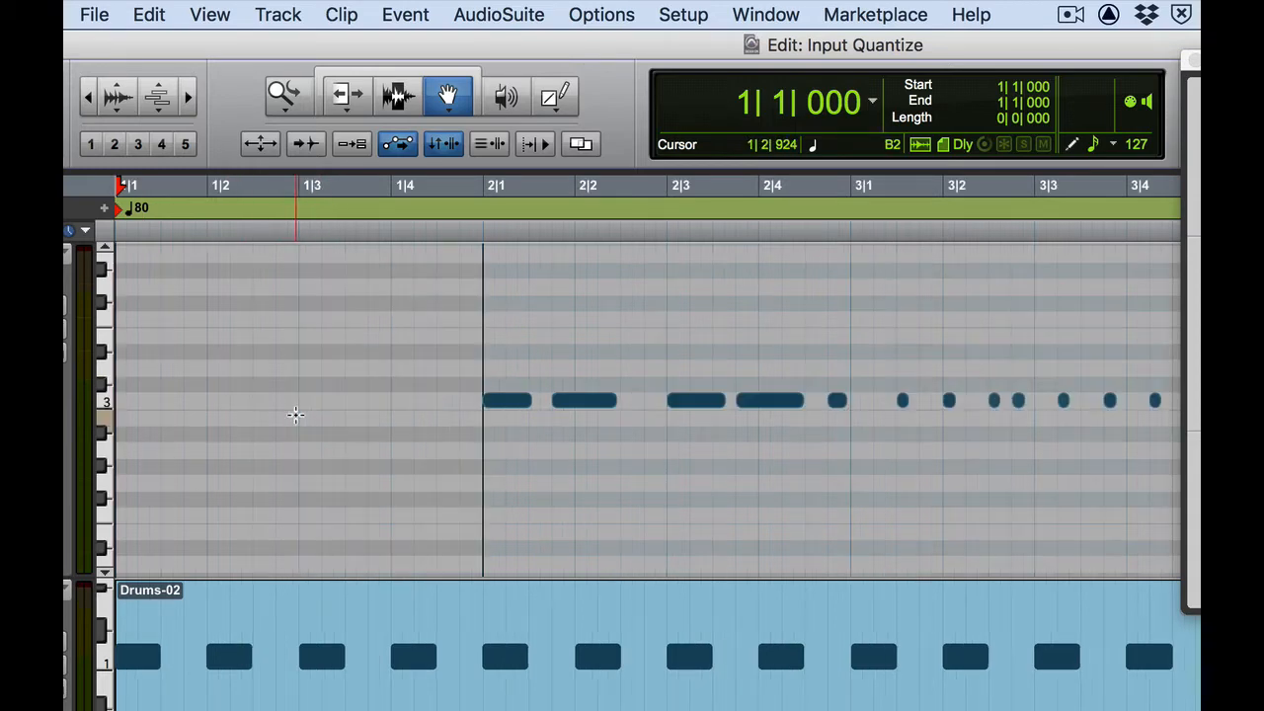
Move the Event Operations window below the recorded piano notes
key(super+bracketright)
key(alt+0)
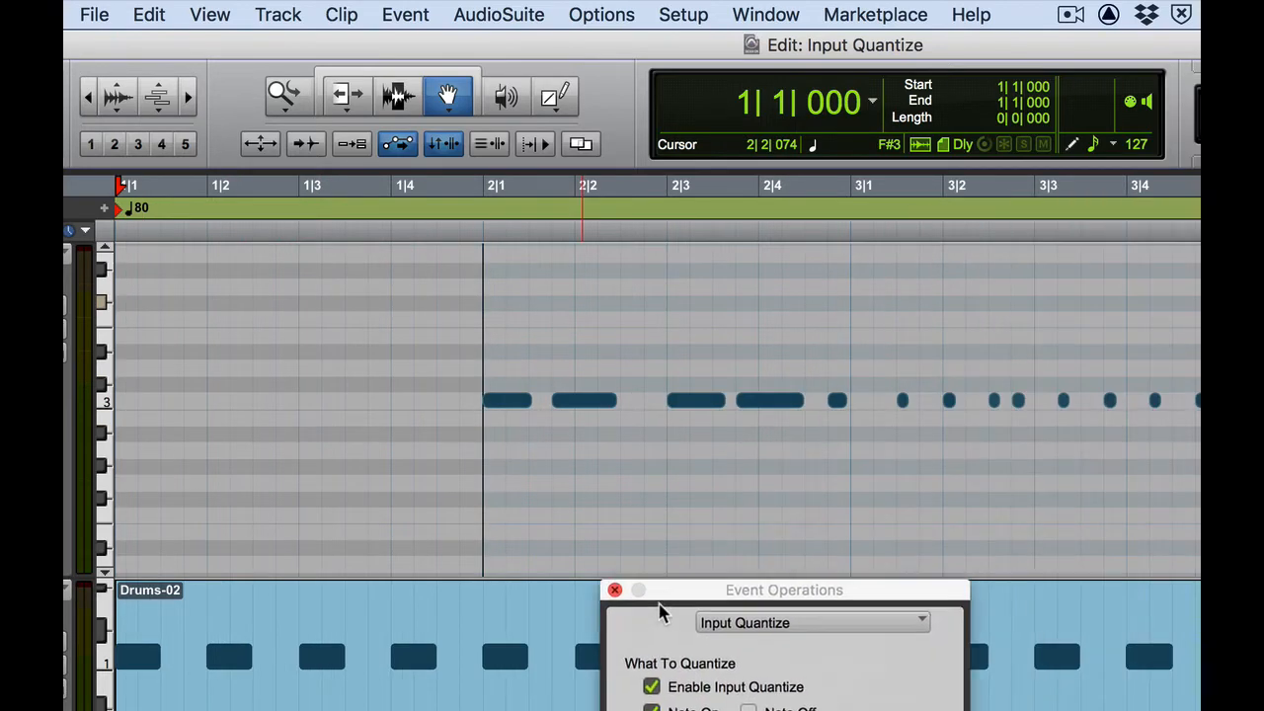
drag(663, 592, 556, 705)
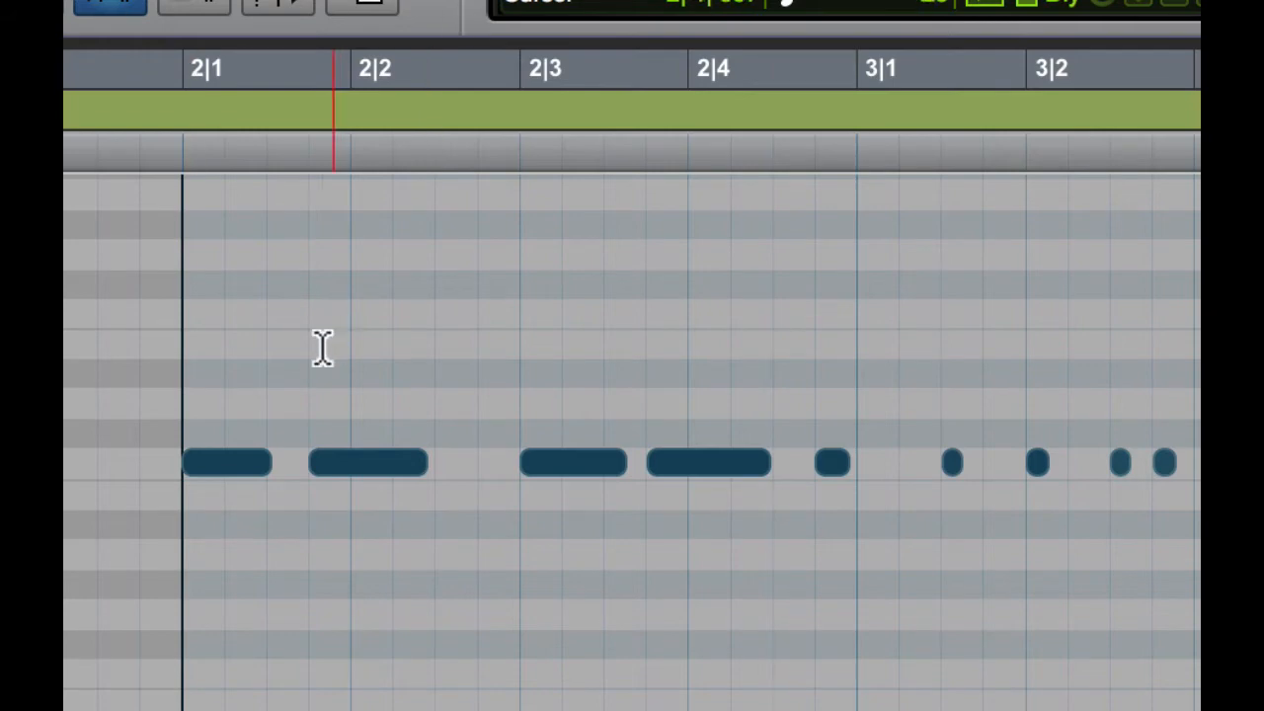
Check the first two piano notes of bar 2 against the 1/16 grid and move the second one to 2|2|000
click(354, 382)
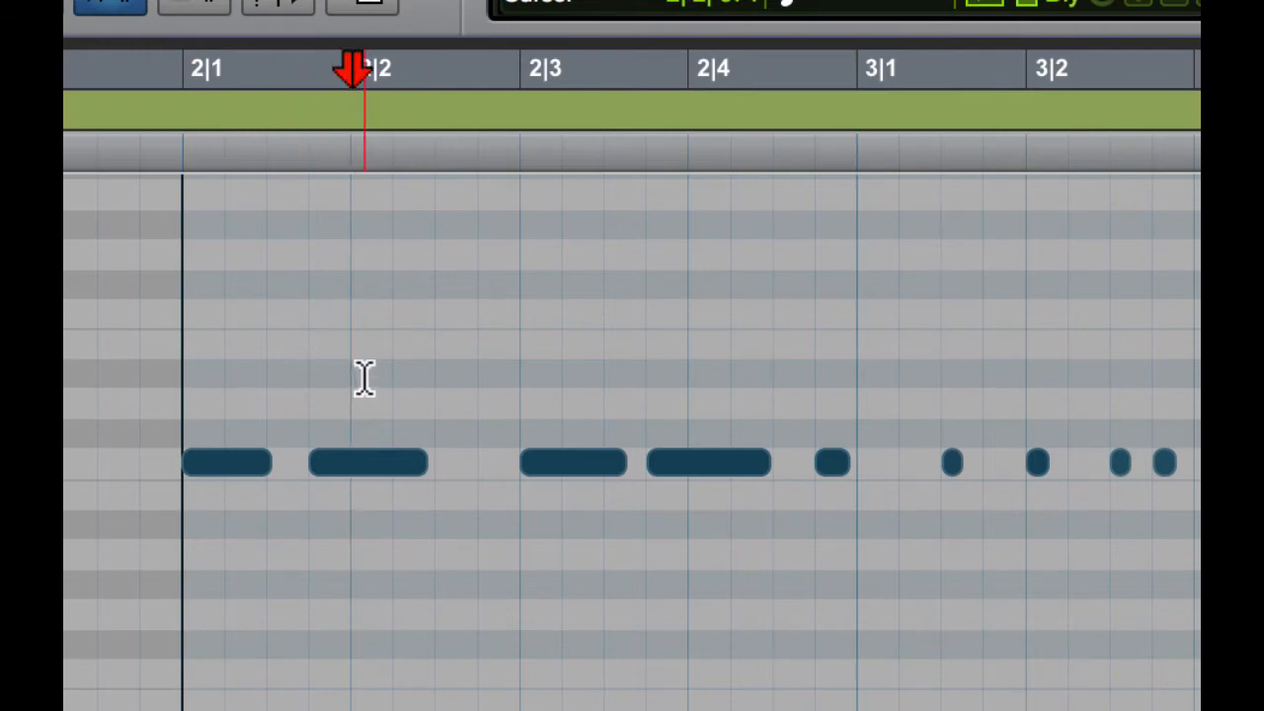
key(ctrl+bracketright)
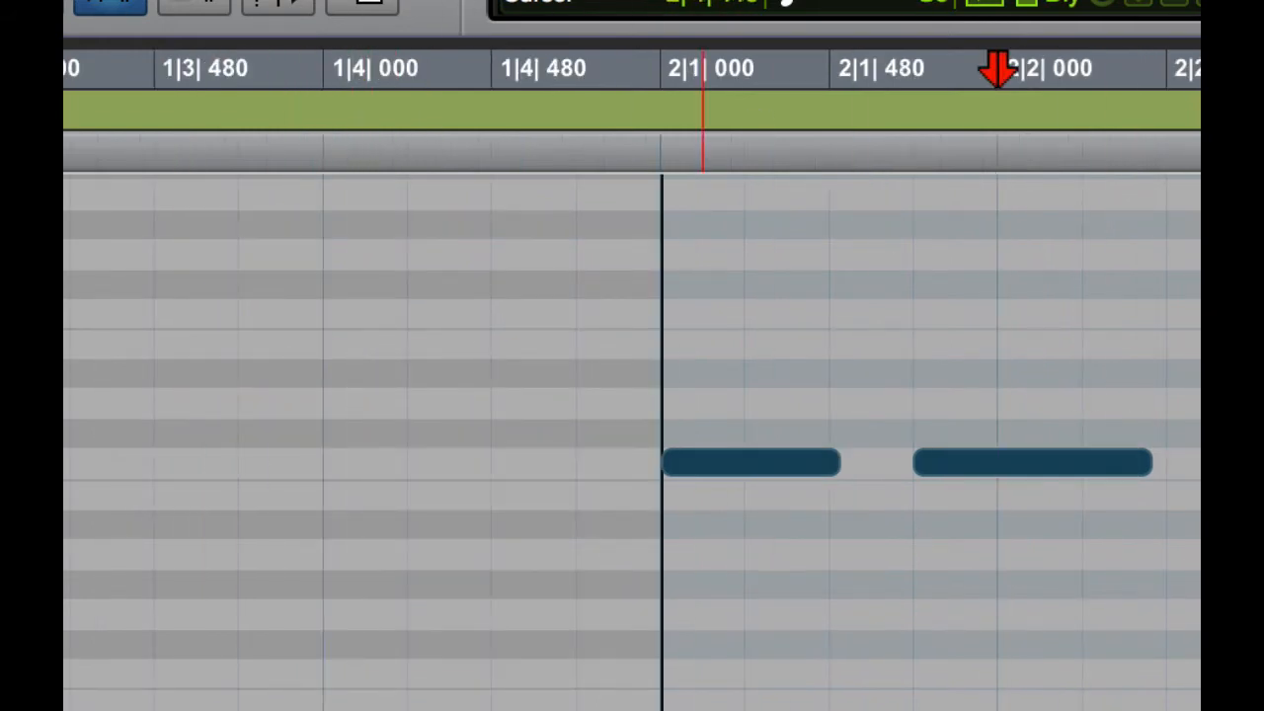
click(762, 468)
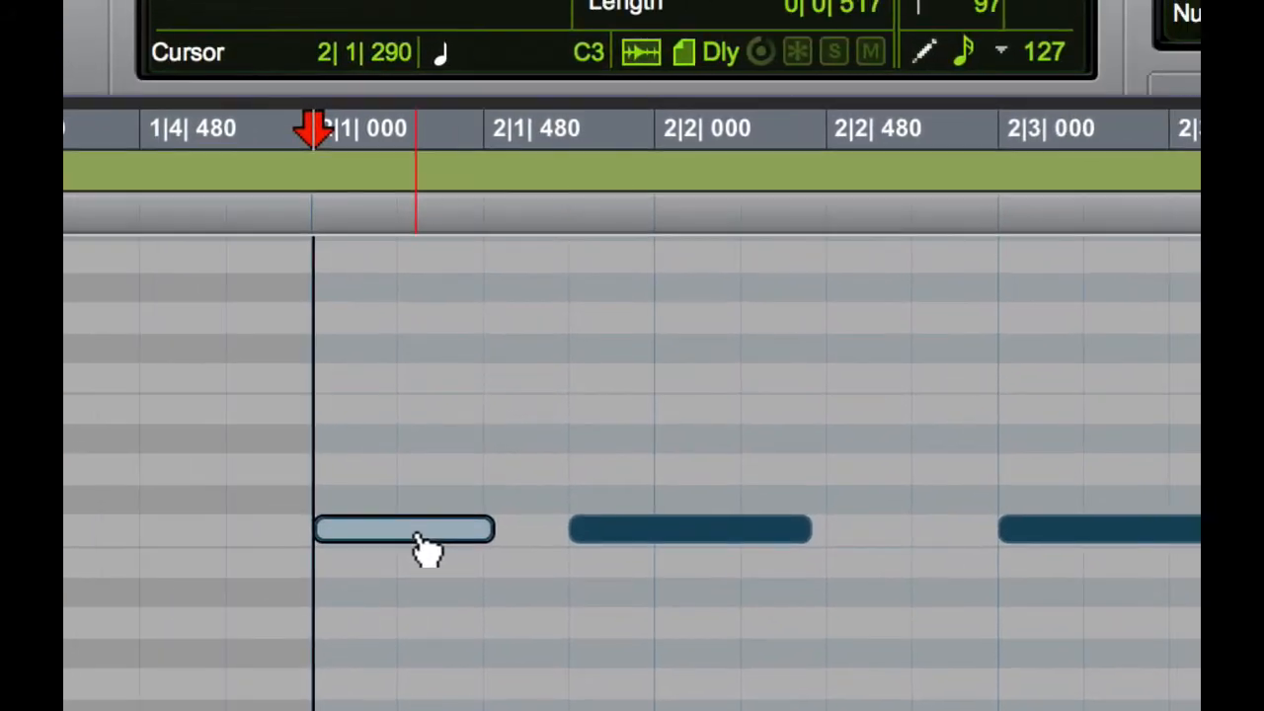
click(688, 538)
click(562, 449)
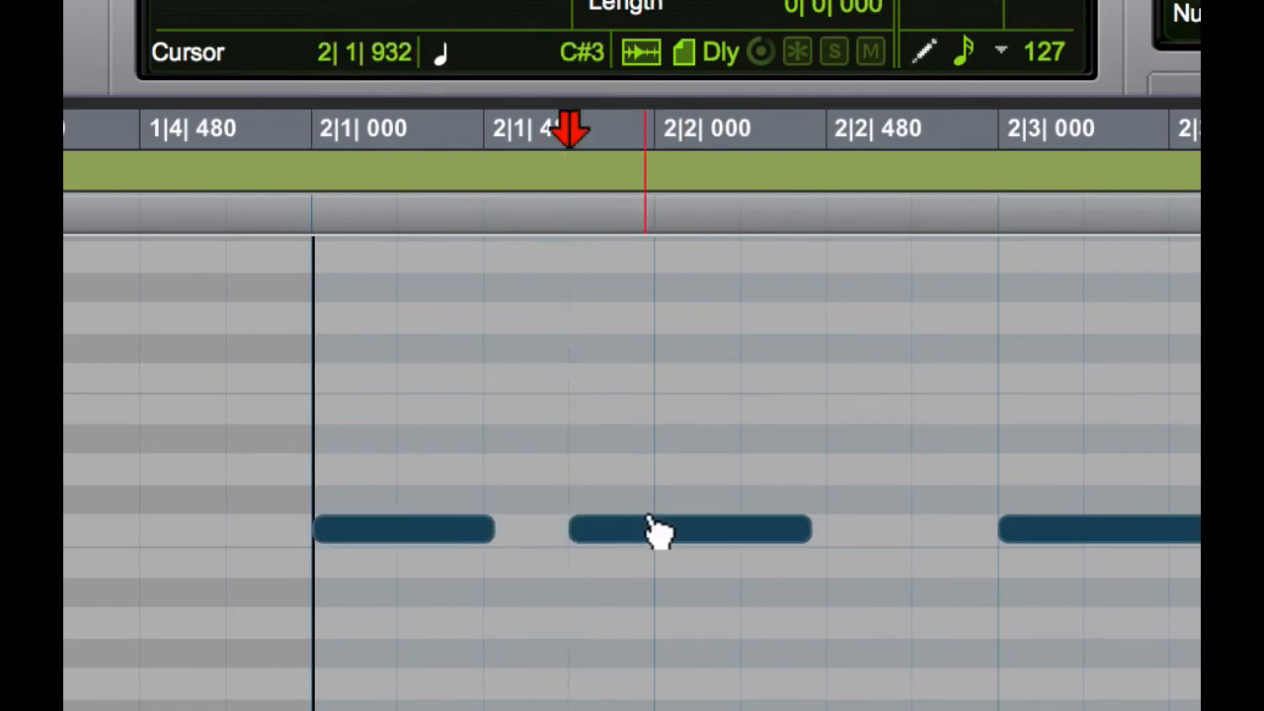
click(660, 543)
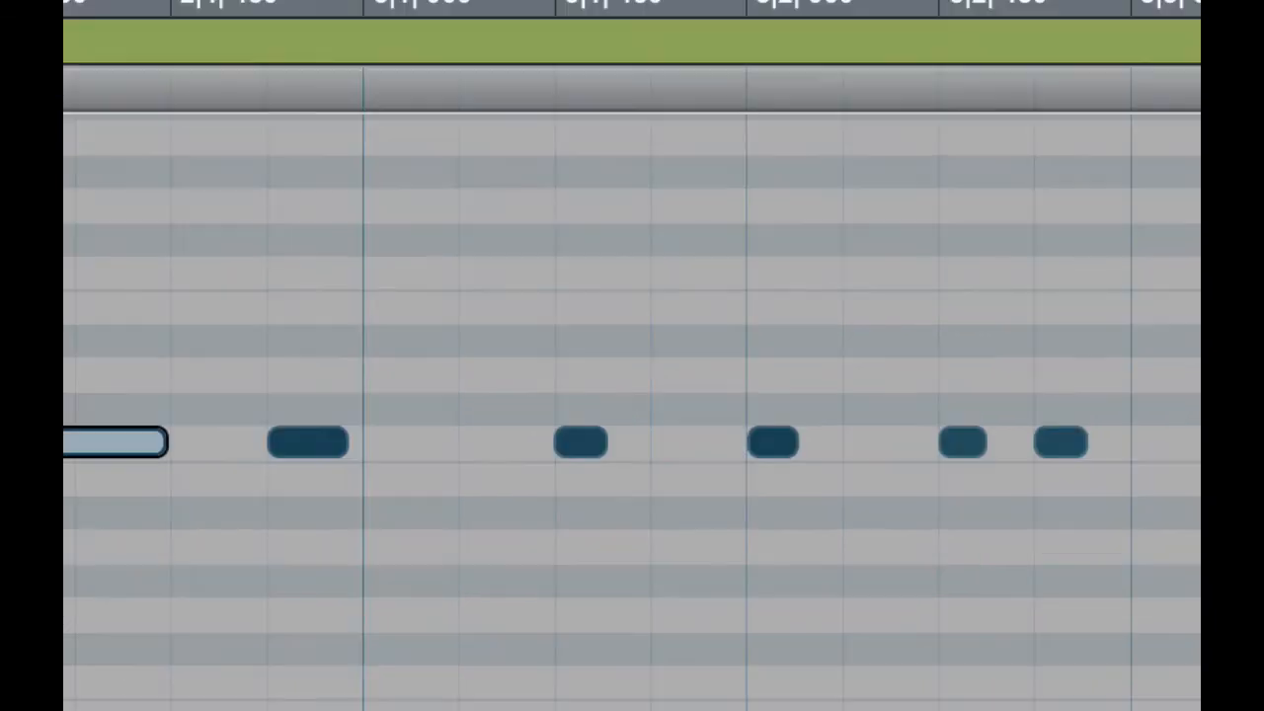
Move the last note of bar 2 to 3|1|000 and check the notes at 3|1|480, 3|2|000 and 3|2|480
click(296, 449)
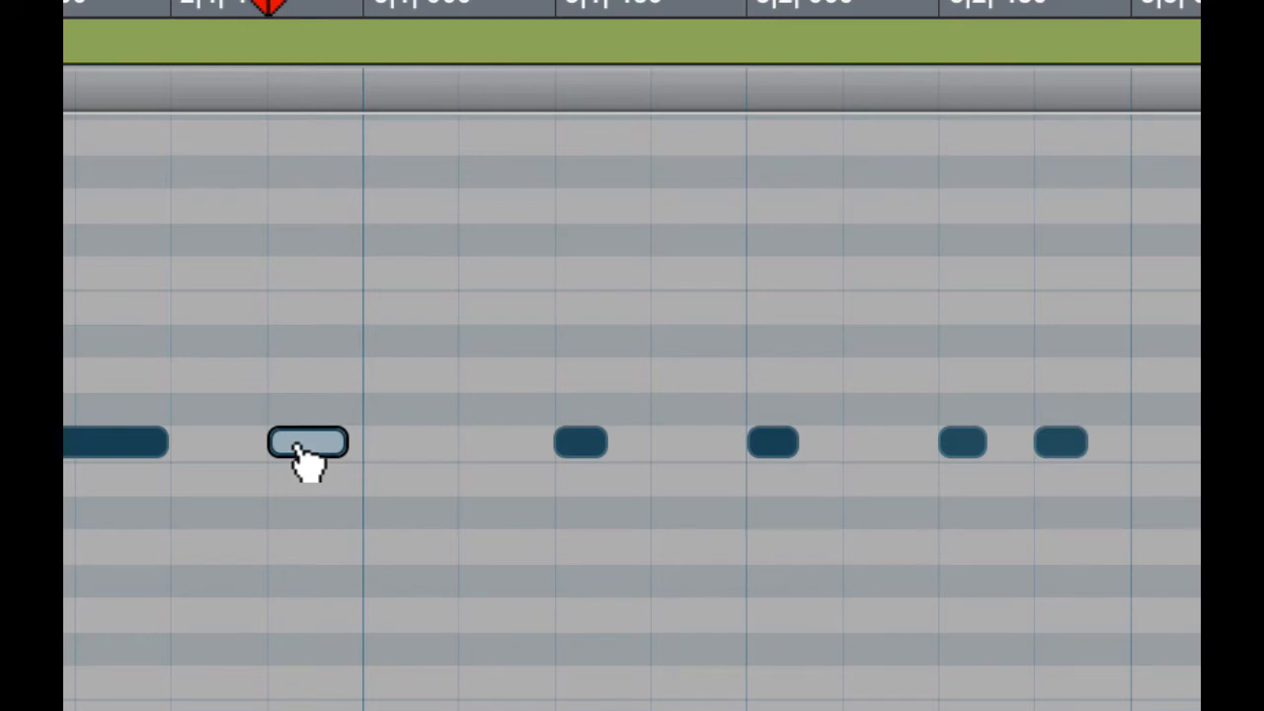
drag(302, 449, 407, 450)
click(592, 450)
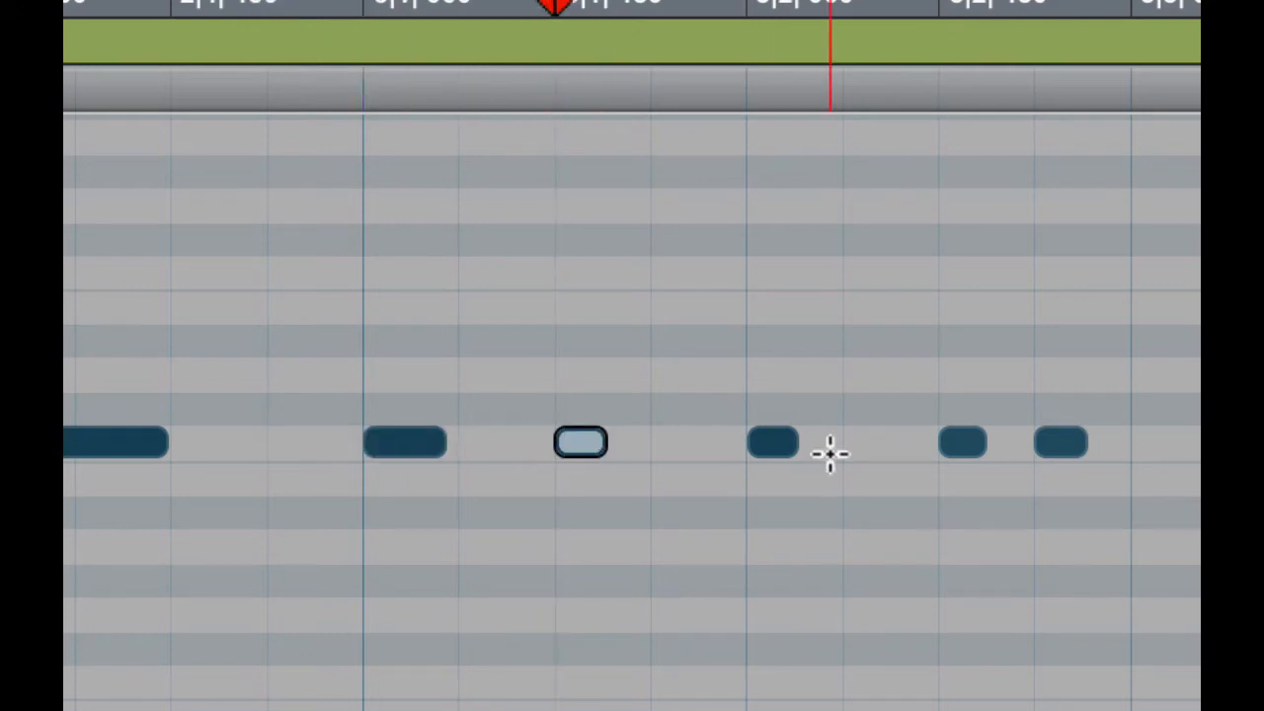
click(775, 450)
click(962, 450)
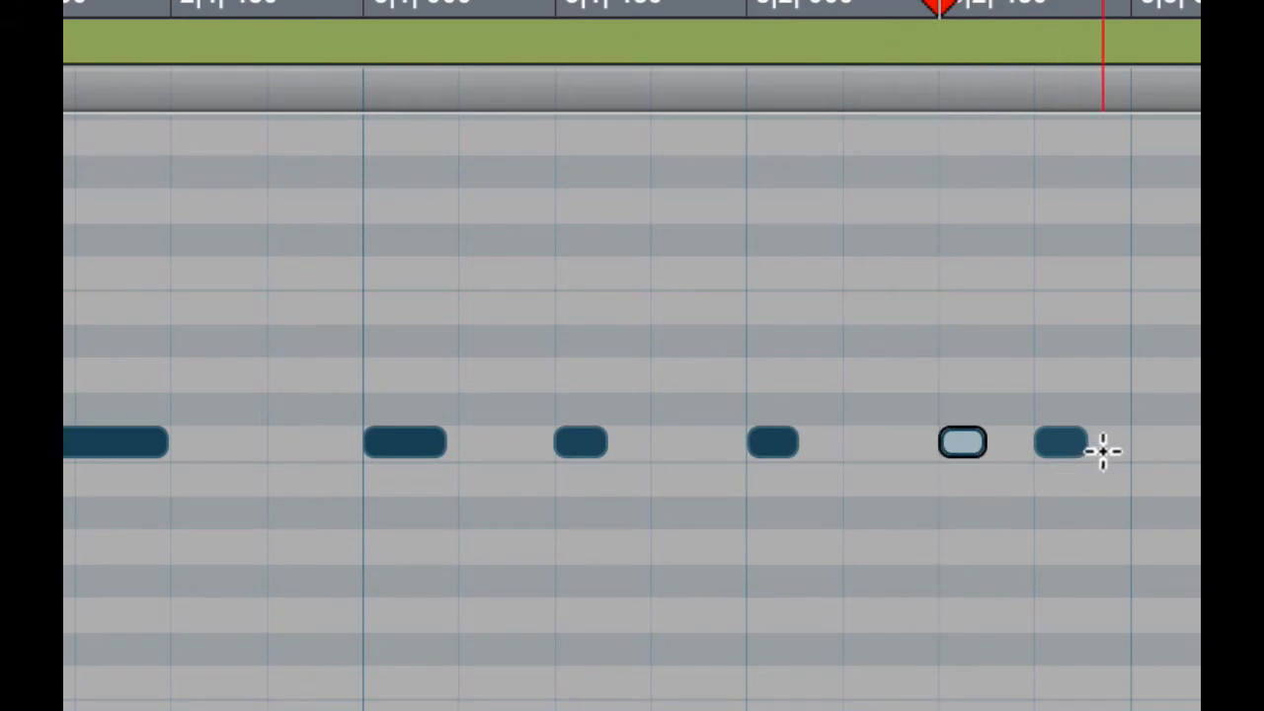
Move the next four piano notes of bar 3 to 3|3|000, 3|3|480, 3|4|000 and 3|4|480
drag(1070, 440, 1144, 448)
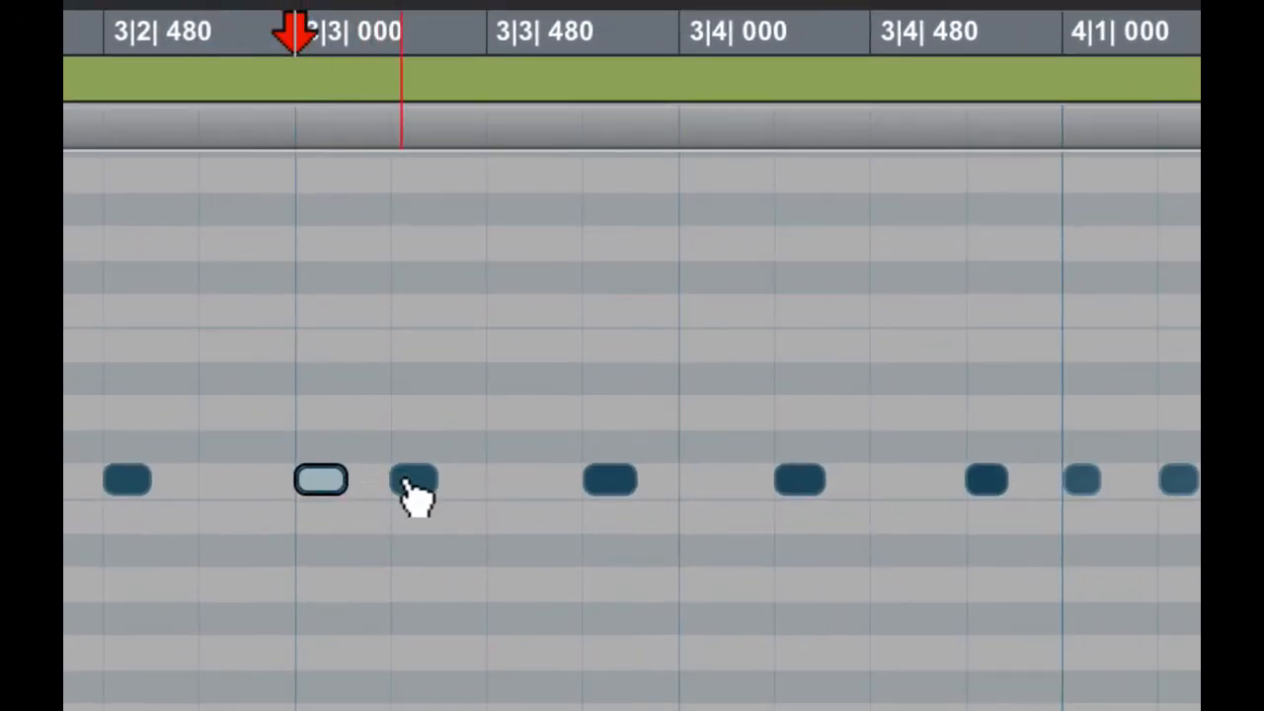
drag(412, 484, 480, 484)
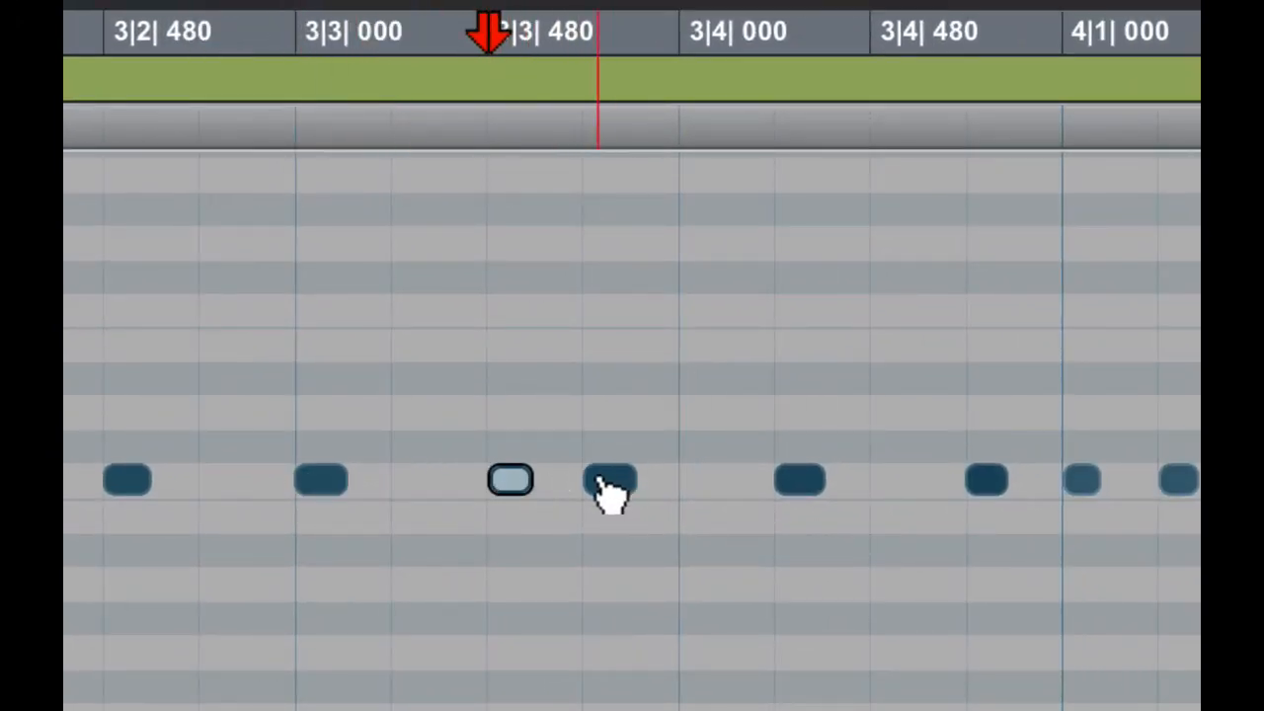
drag(600, 482, 684, 478)
drag(790, 479, 873, 484)
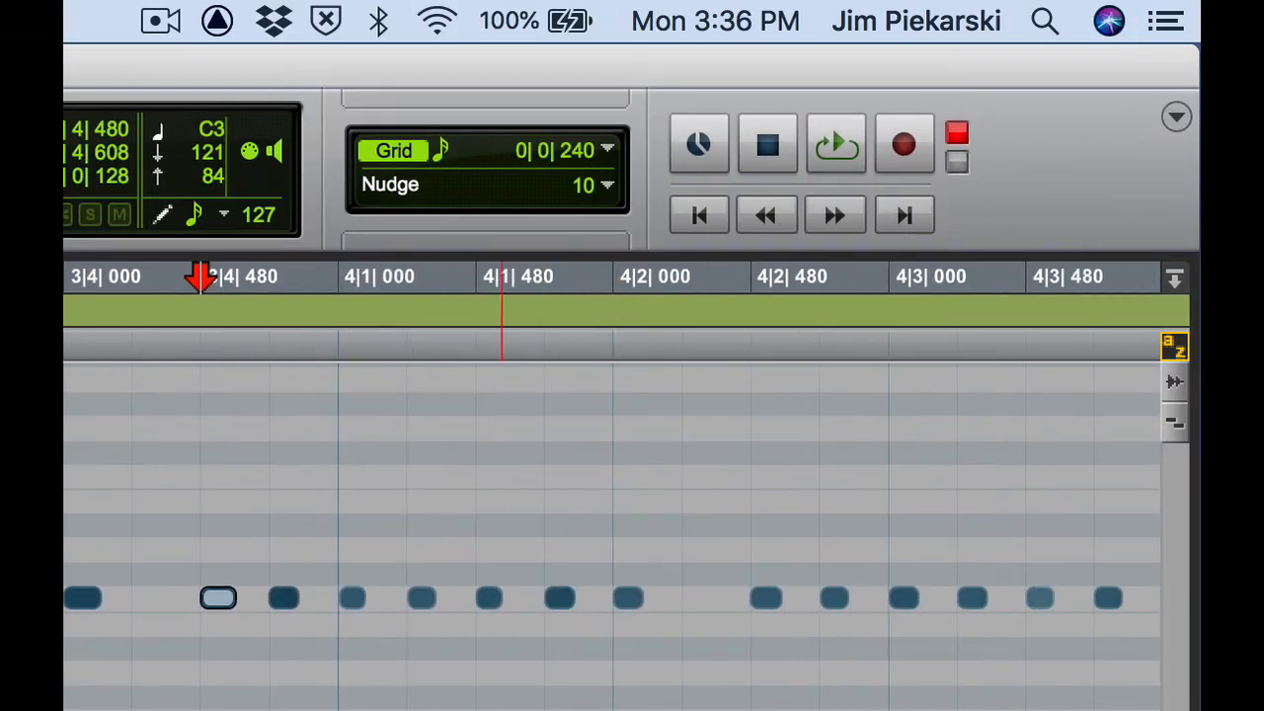
Shift the seven consecutive notes starting at 3|4|480 to begin at 4|1|000, and move the fourth note of bar 2 to 2|4|000
click(231, 625)
drag(231, 625, 618, 646)
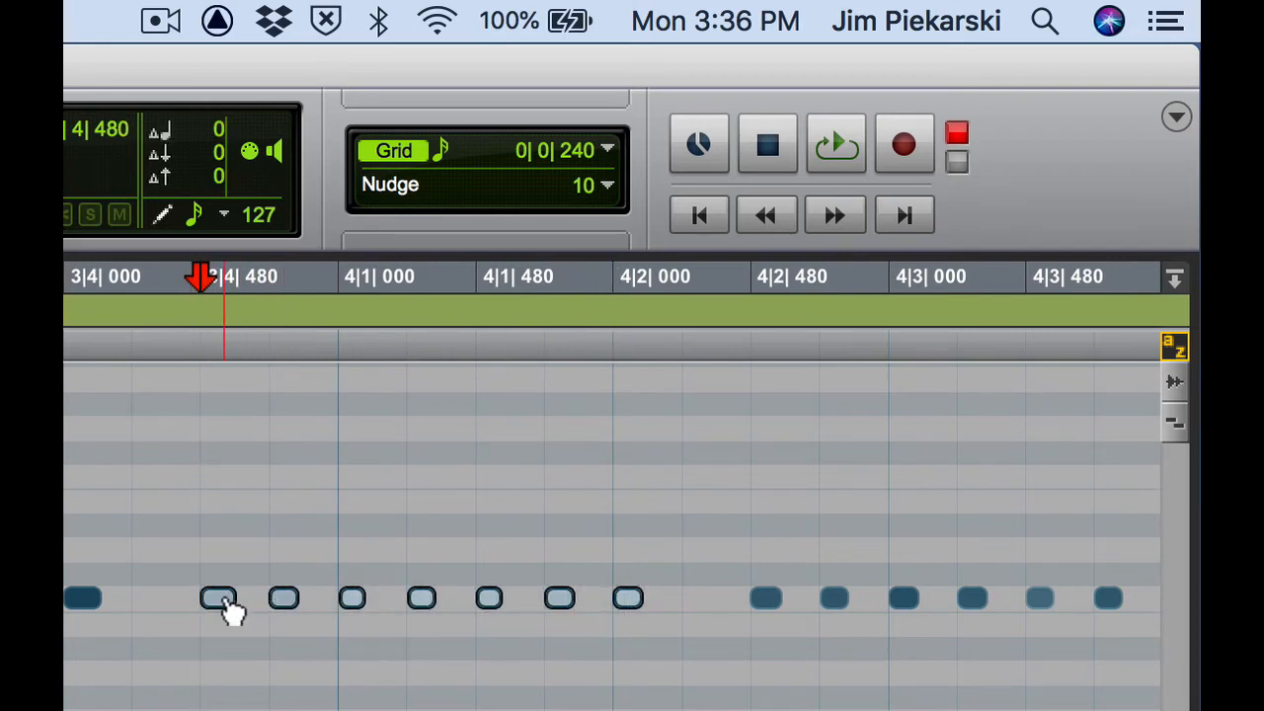
drag(229, 611, 373, 605)
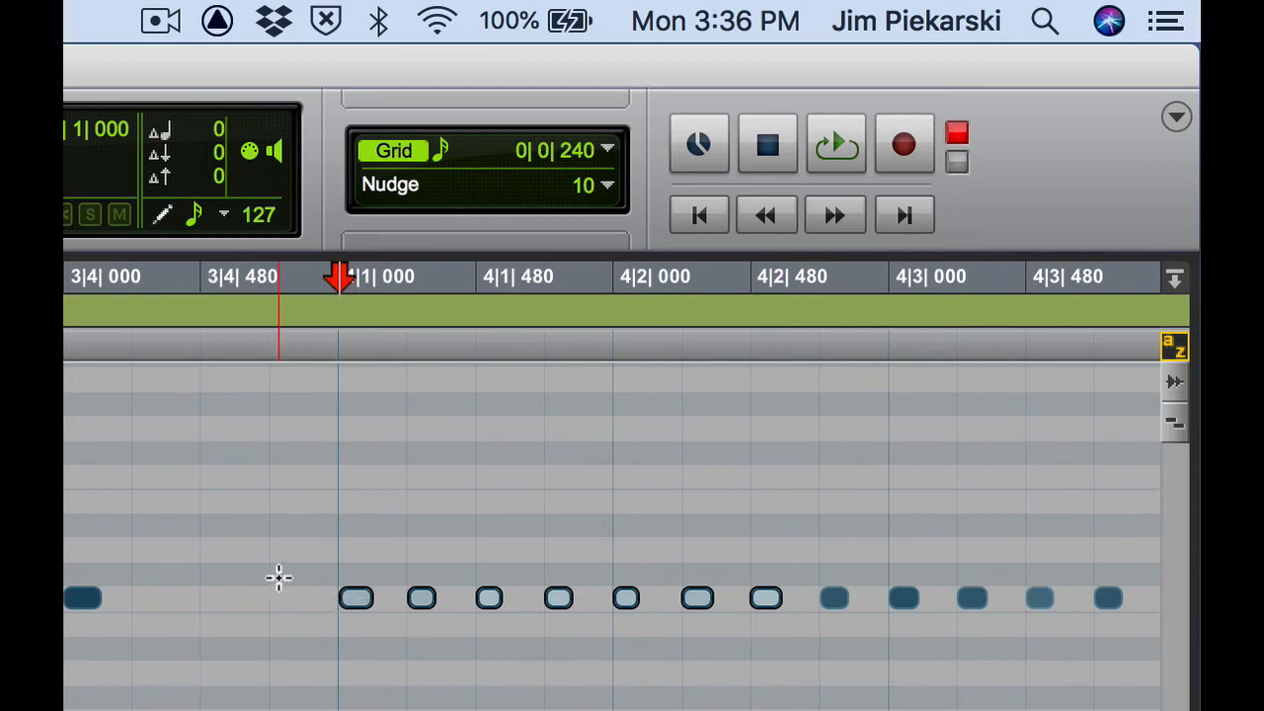
key(super+bracketleft)
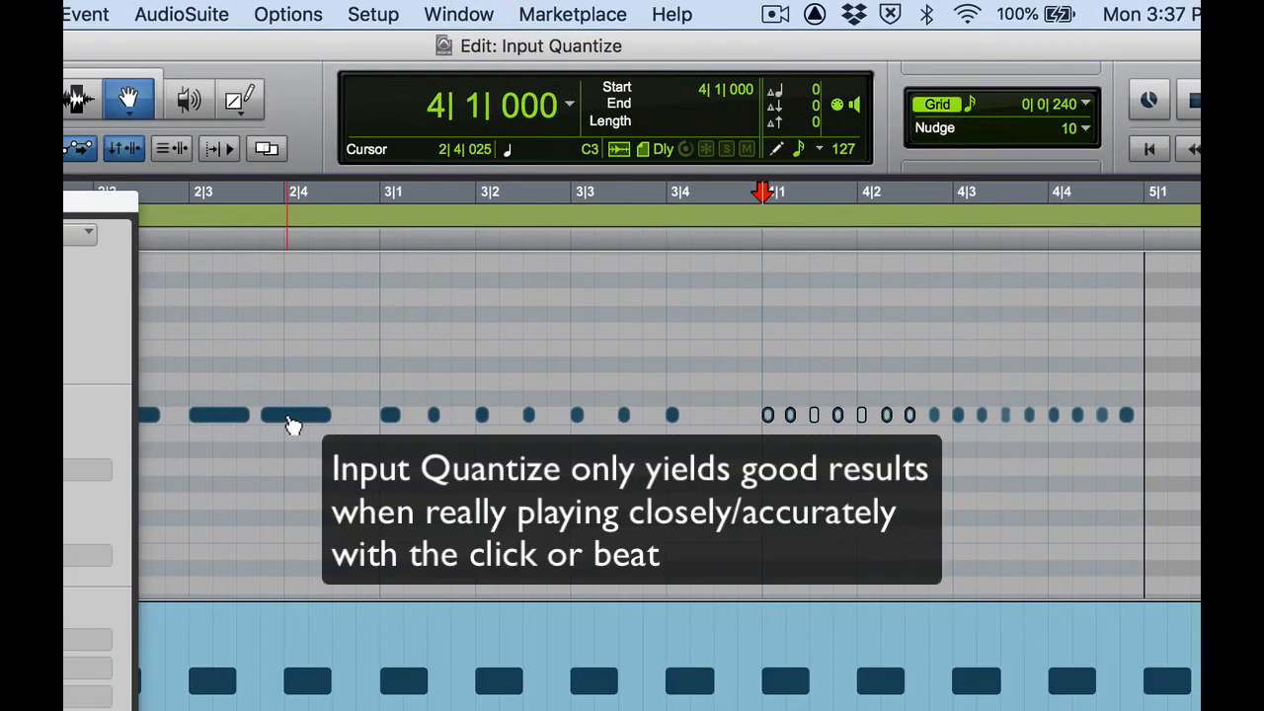
click(312, 420)
drag(312, 421, 336, 420)
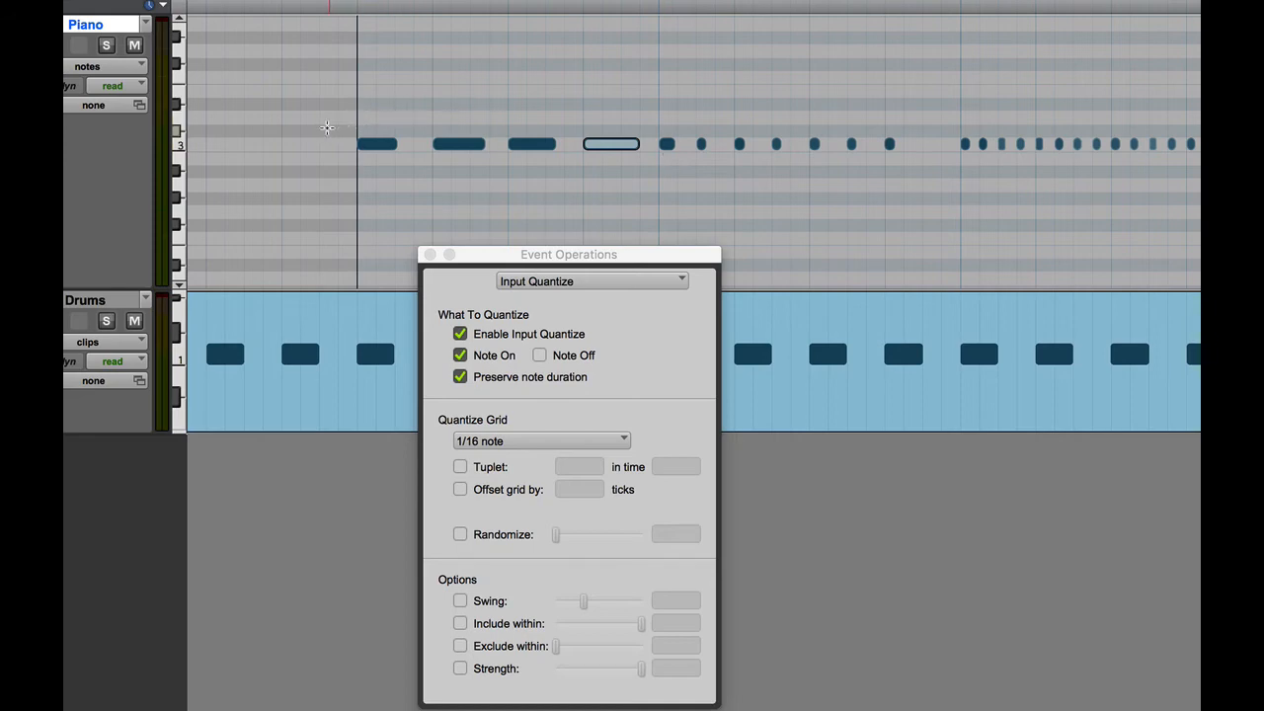
Delete the recorded piano notes together and set the Input Quantize grid to 1/8 note
drag(324, 134, 1194, 150)
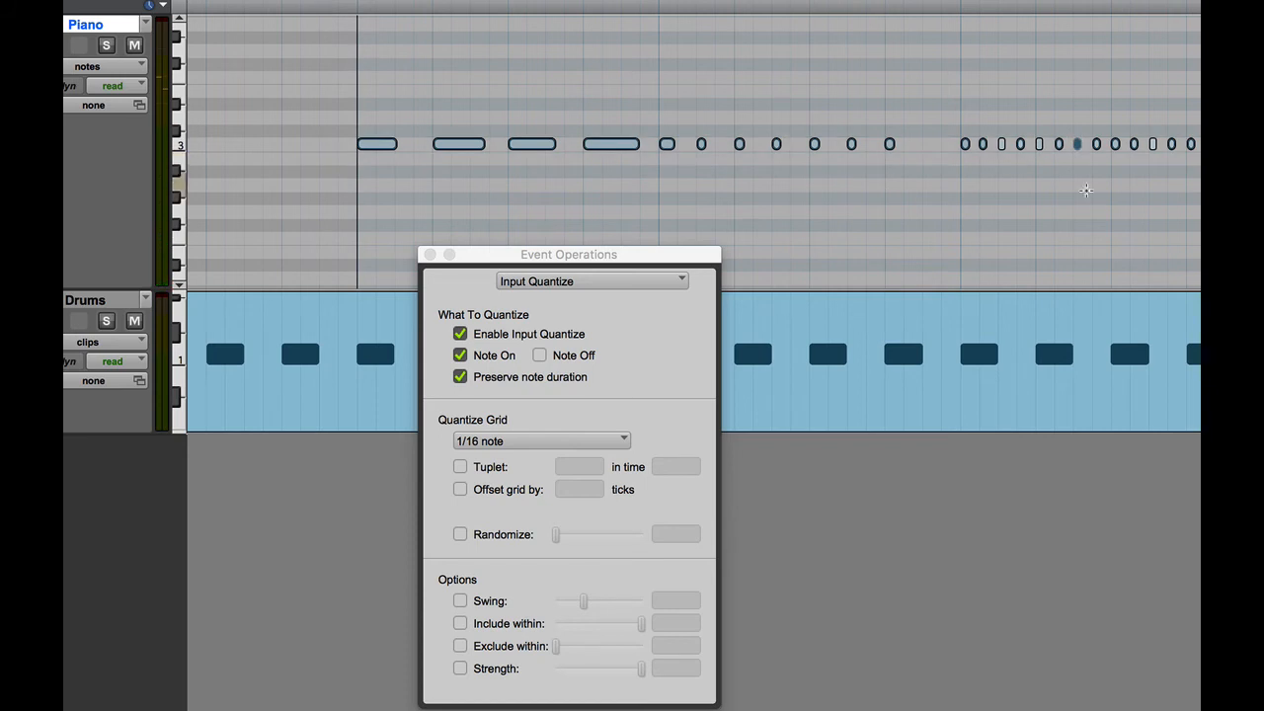
key(Delete)
click(495, 445)
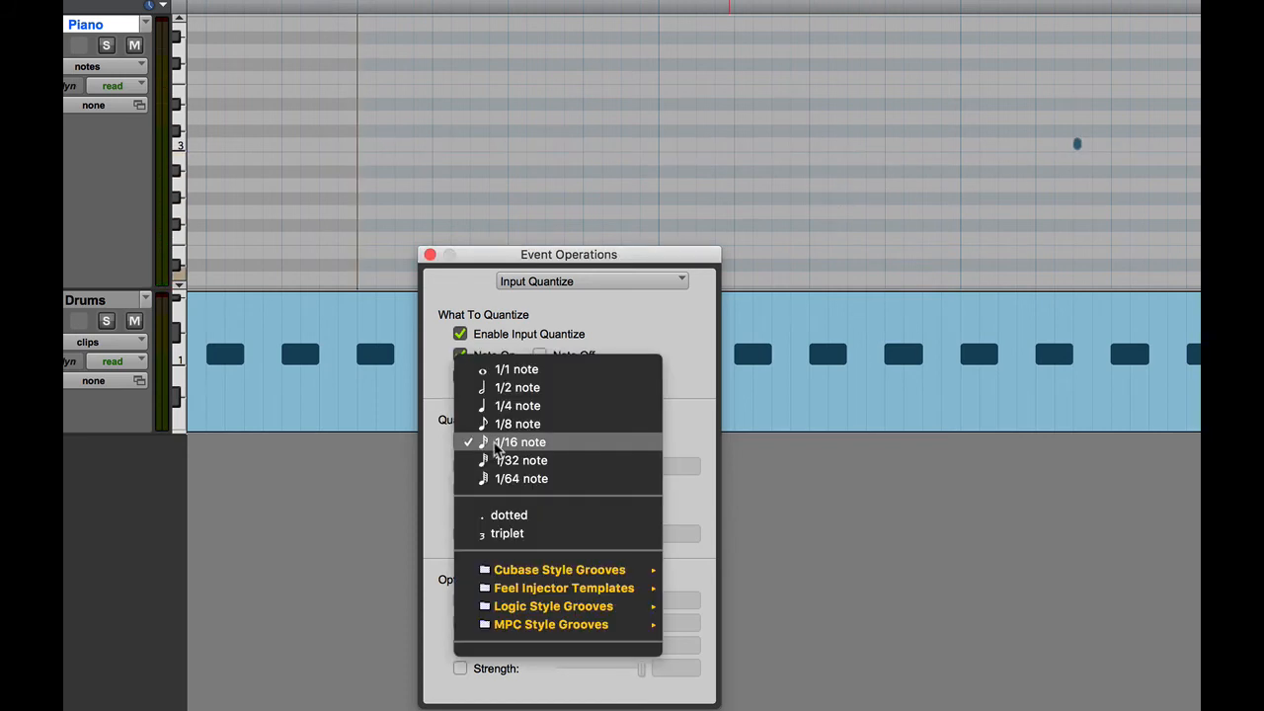
click(512, 427)
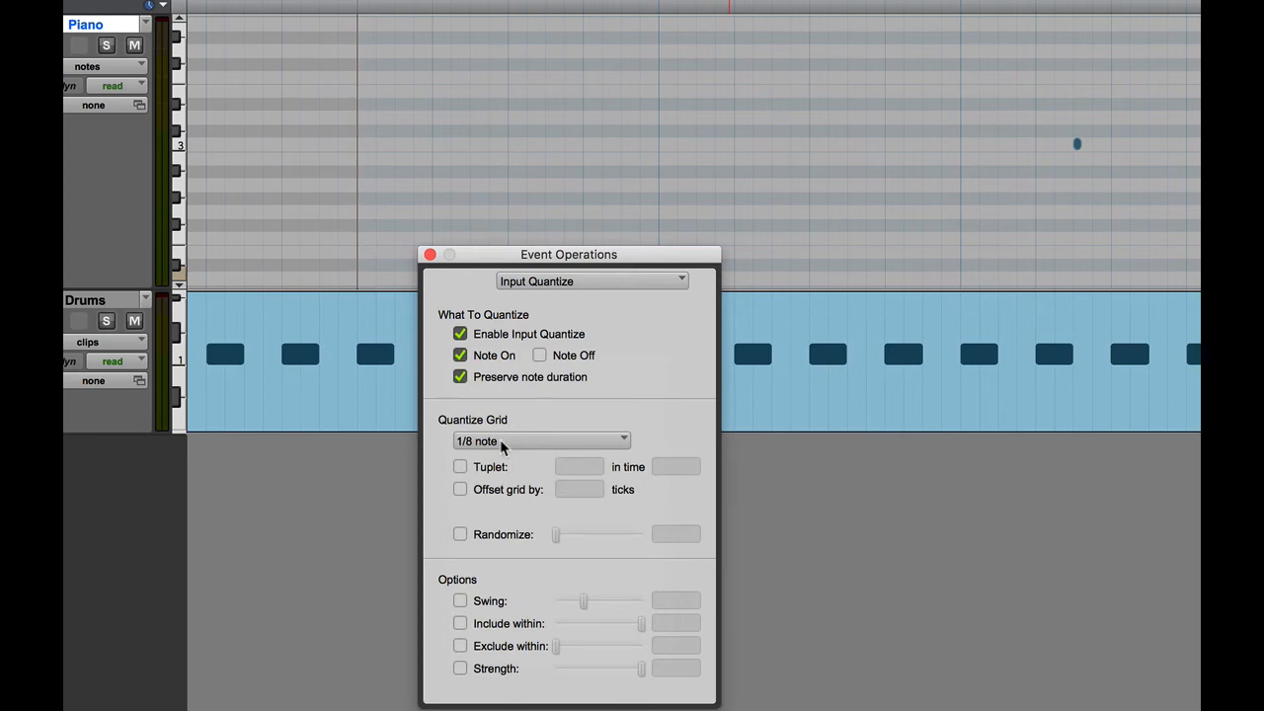
Delete the single leftover piano note near 4|2|480 on the Piano track
click(333, 70)
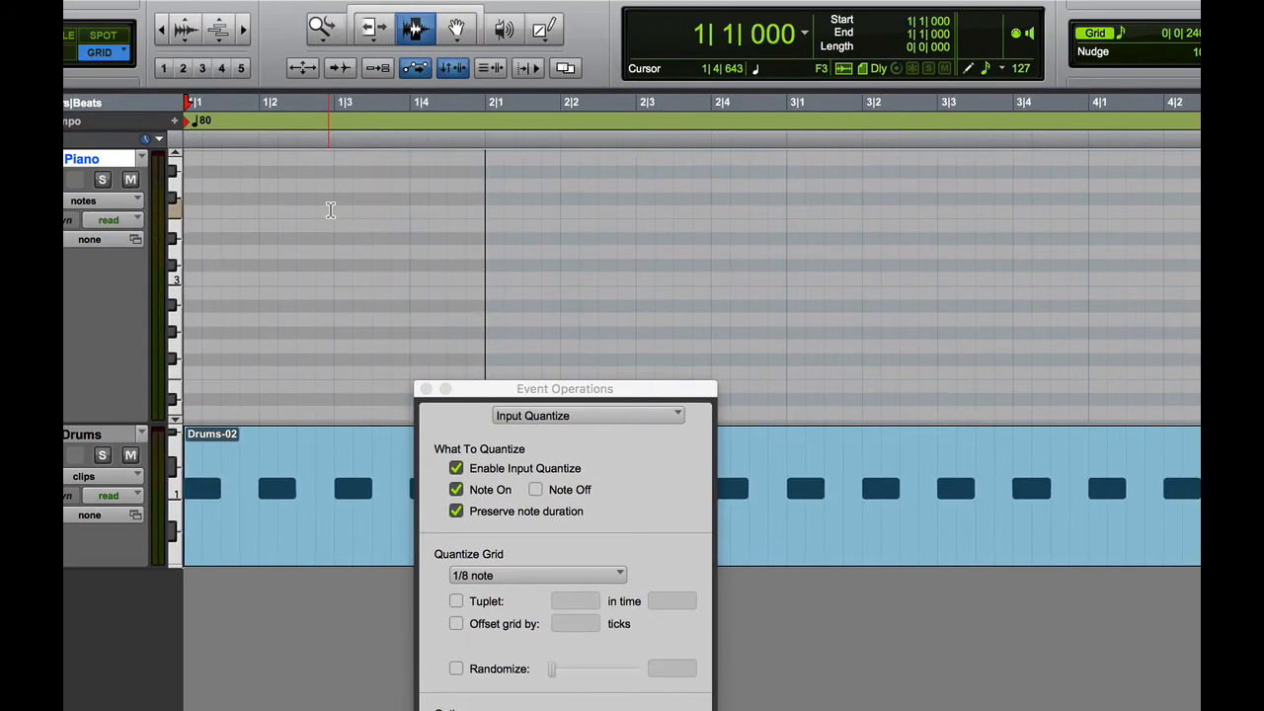
key(super+bracketleft)
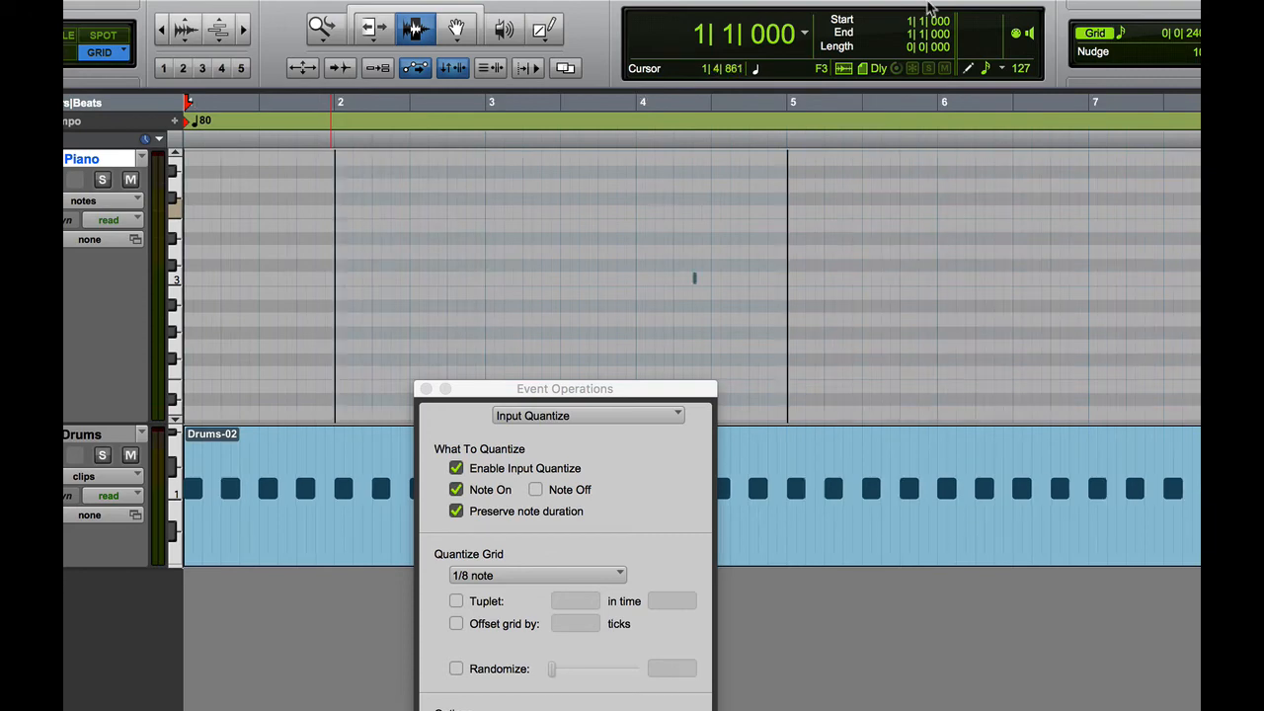
key(F8)
drag(644, 242, 711, 285)
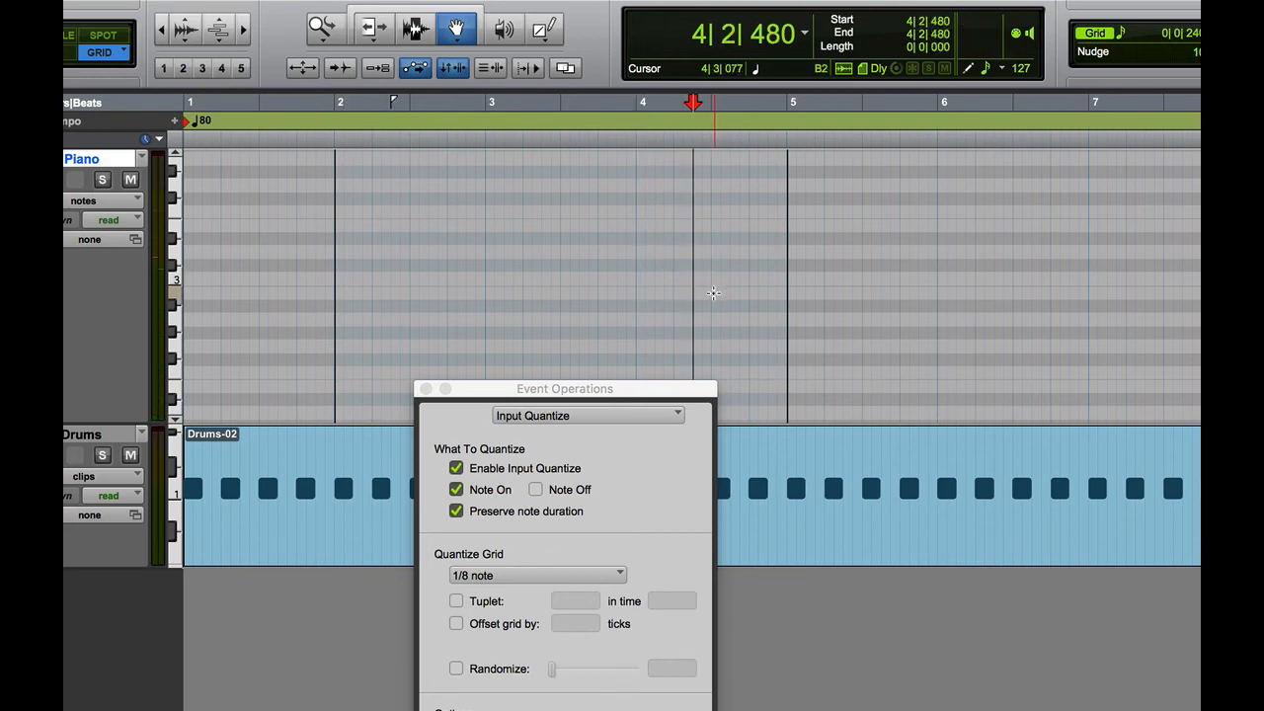
Record a new piano performance from the session start with the 1/8 note grid, and look over its notes through bar 4
key(Return)
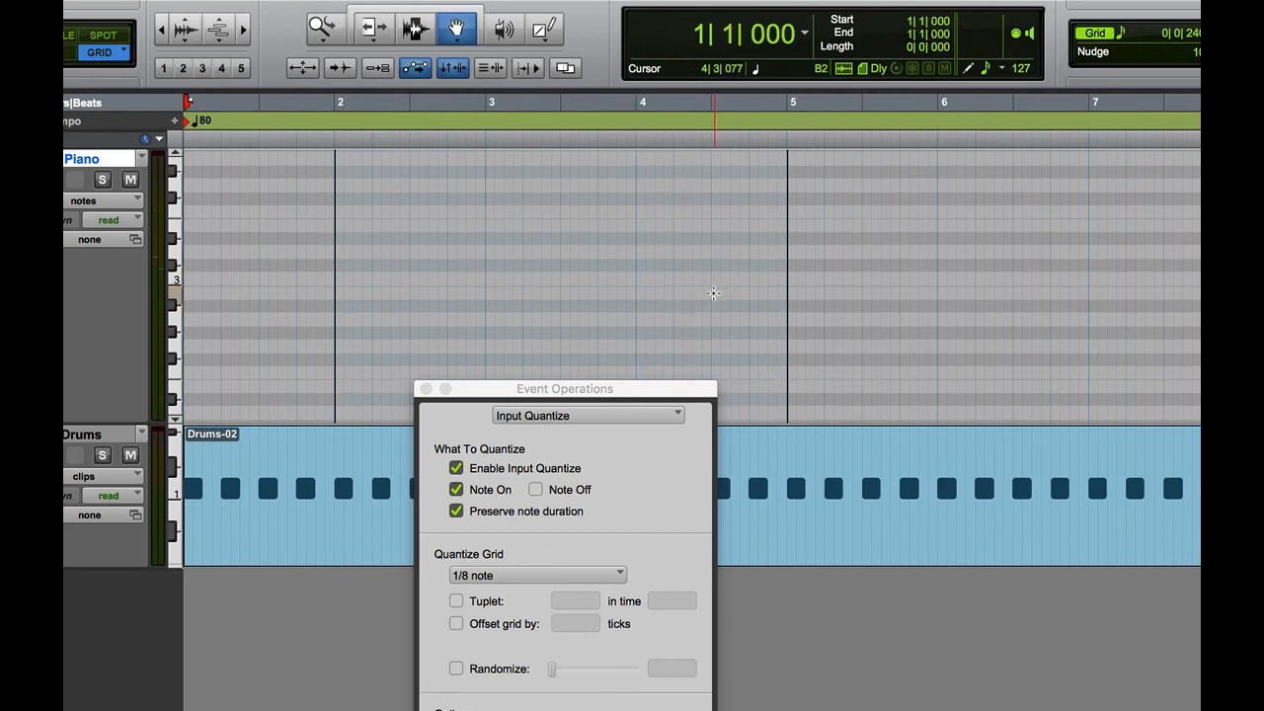
key(F12)
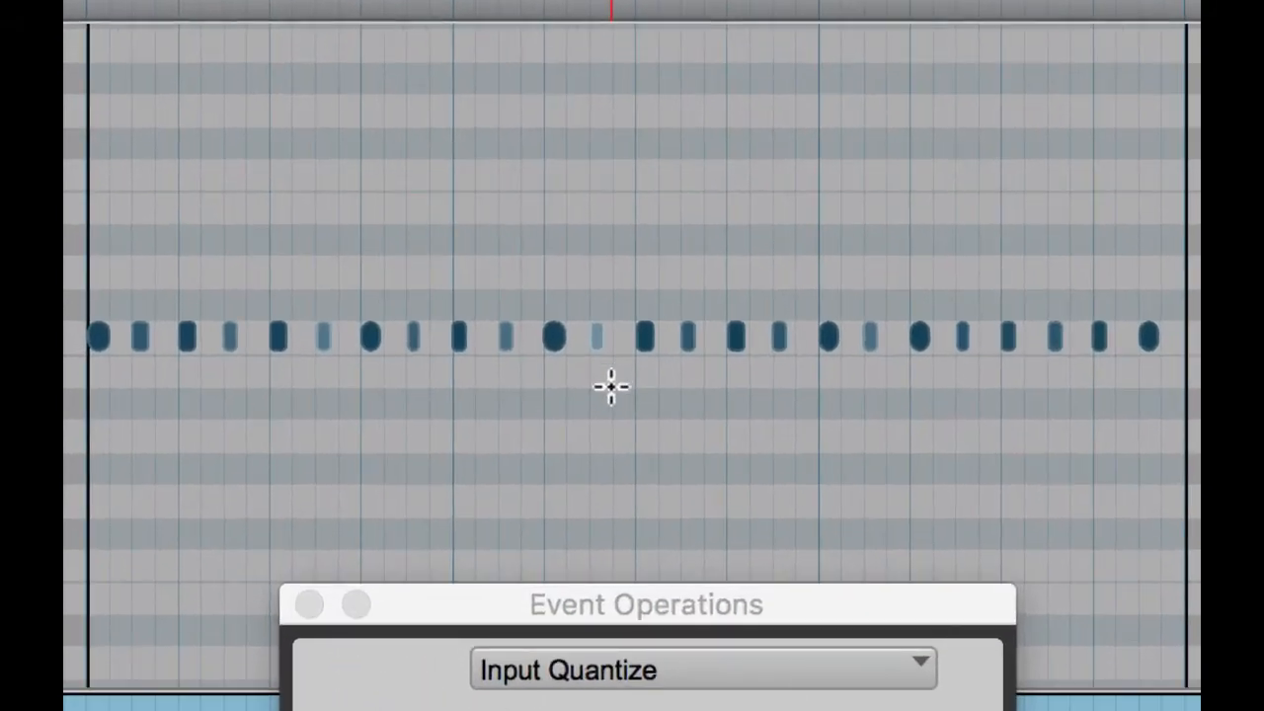
key(t)
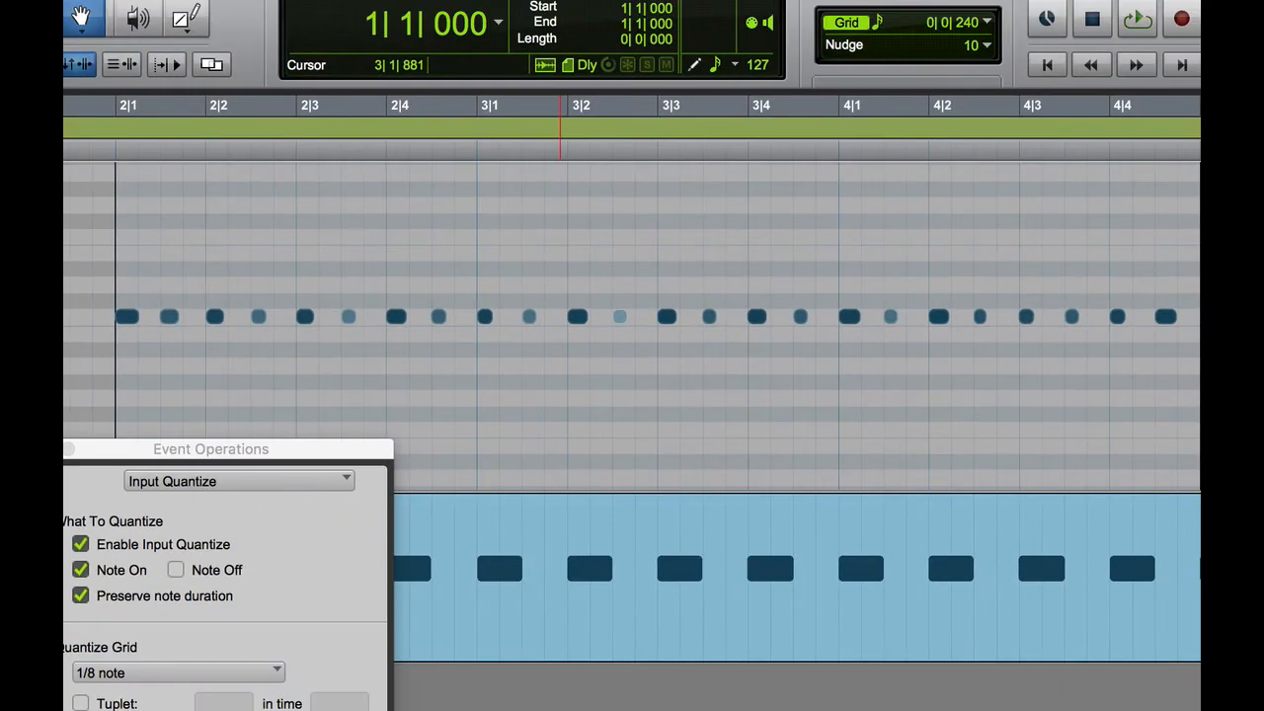
scroll(559, 316, right, 5)
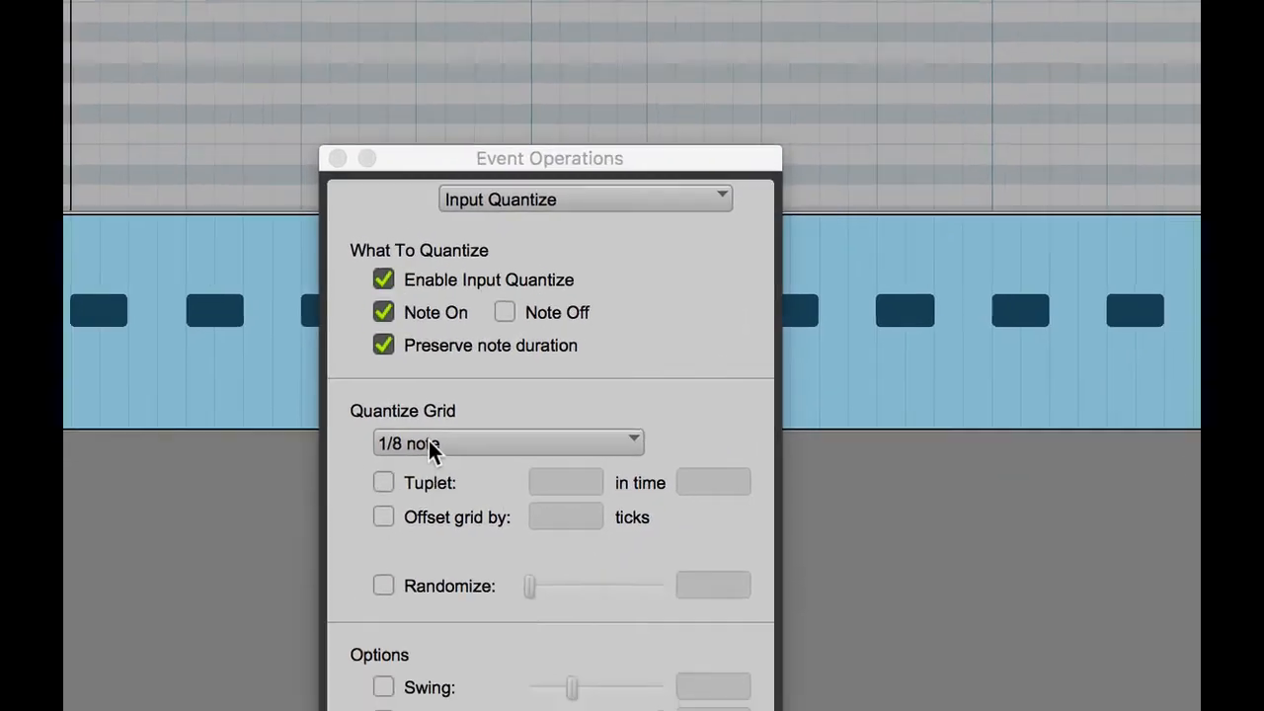
Review the Quantize Grid choices, keeping 1/8 note, and move the Event Operations window away from the piano and drum notes in bars 1 to 5
click(428, 444)
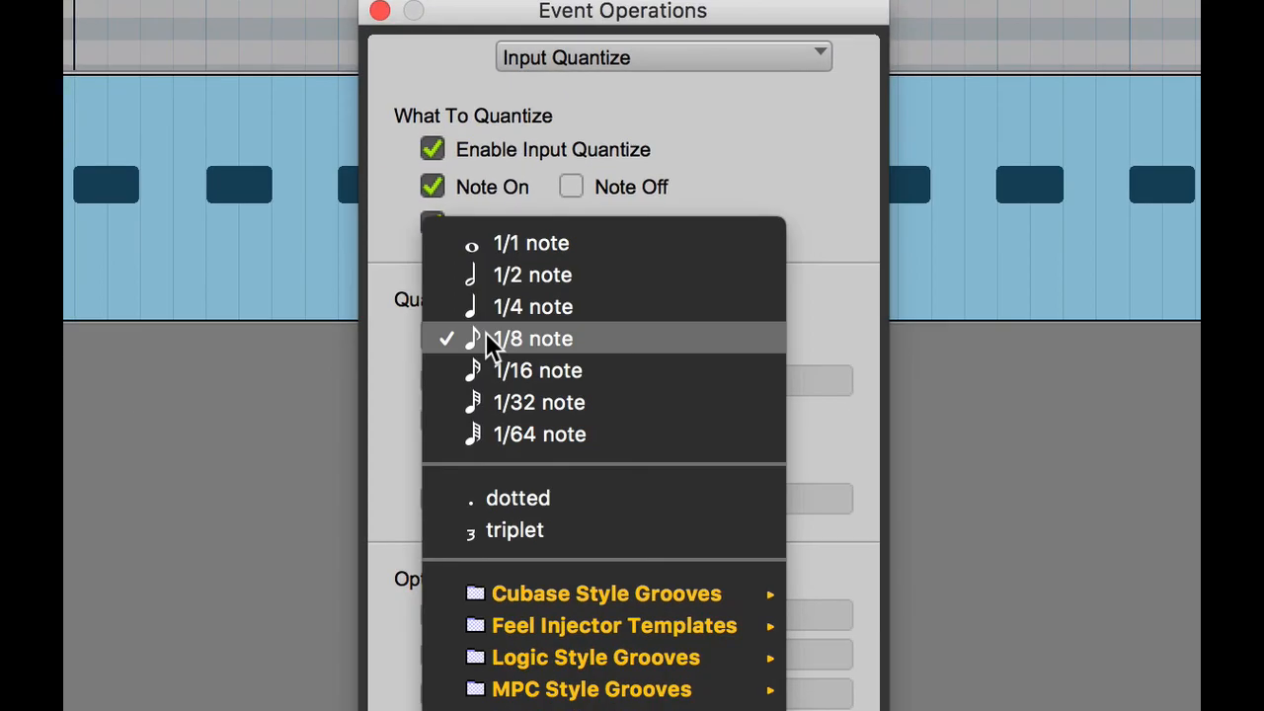
click(430, 443)
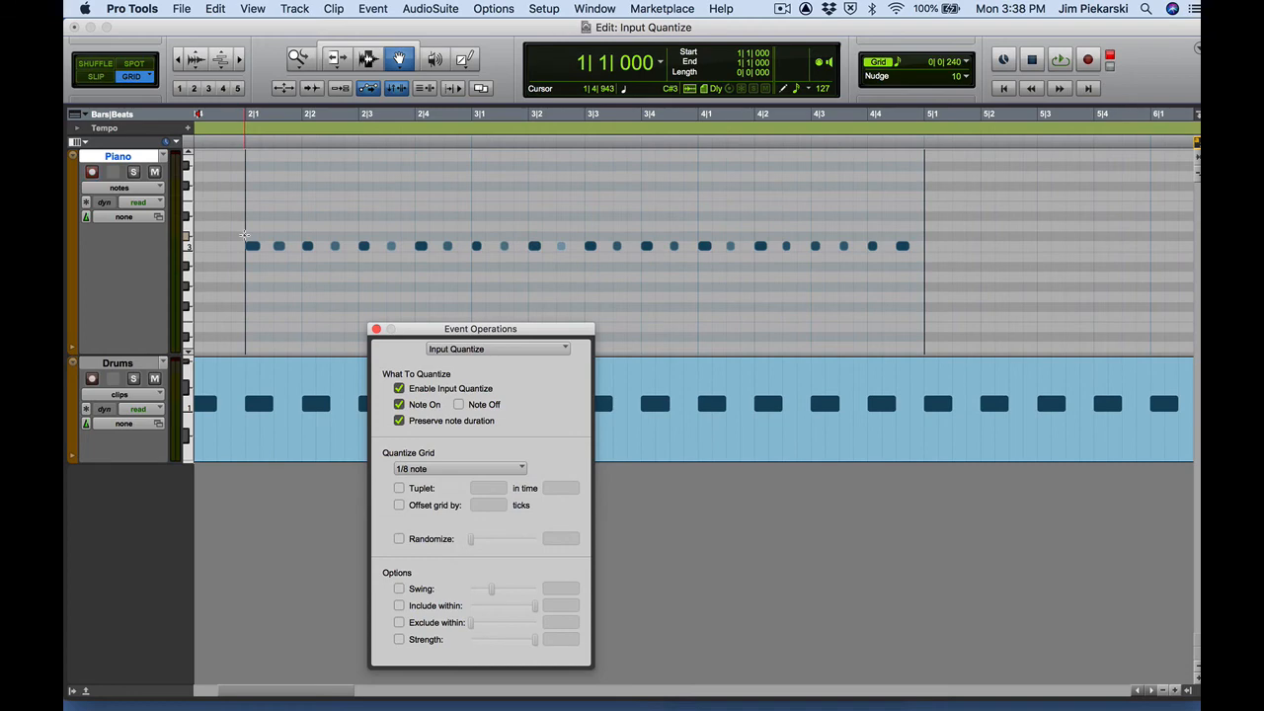
key(super+bracketleft)
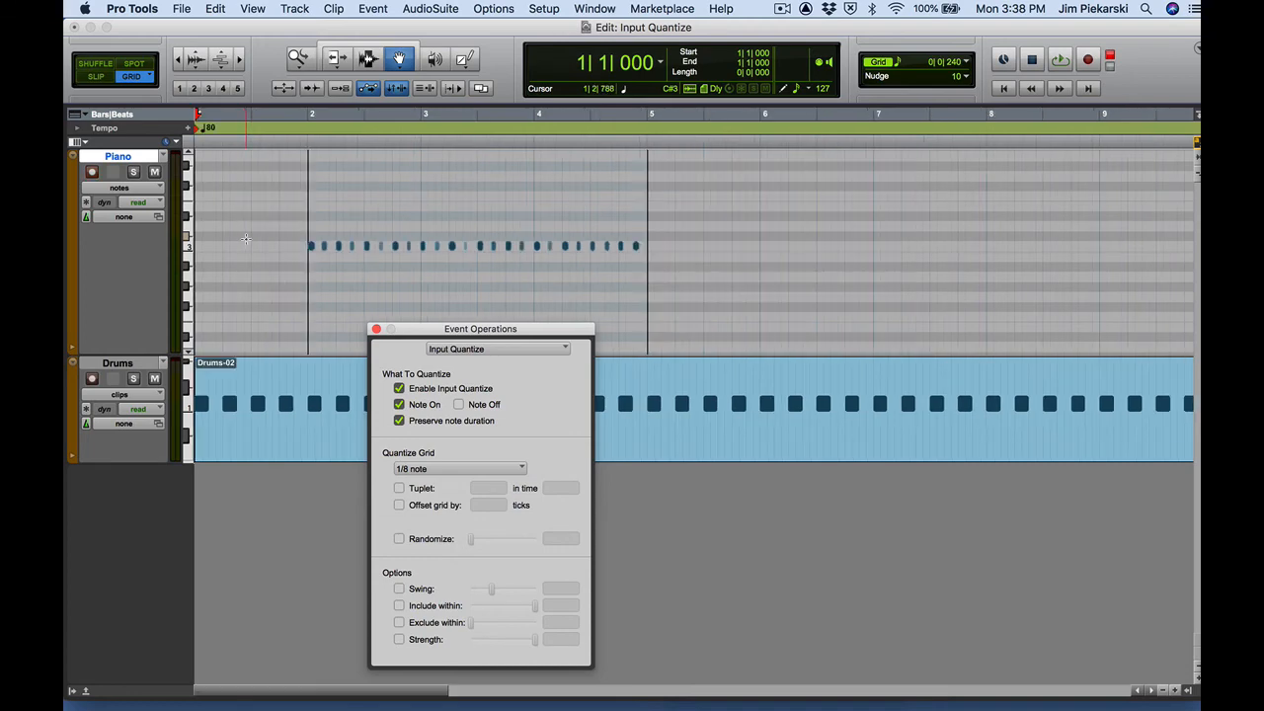
drag(505, 336, 807, 44)
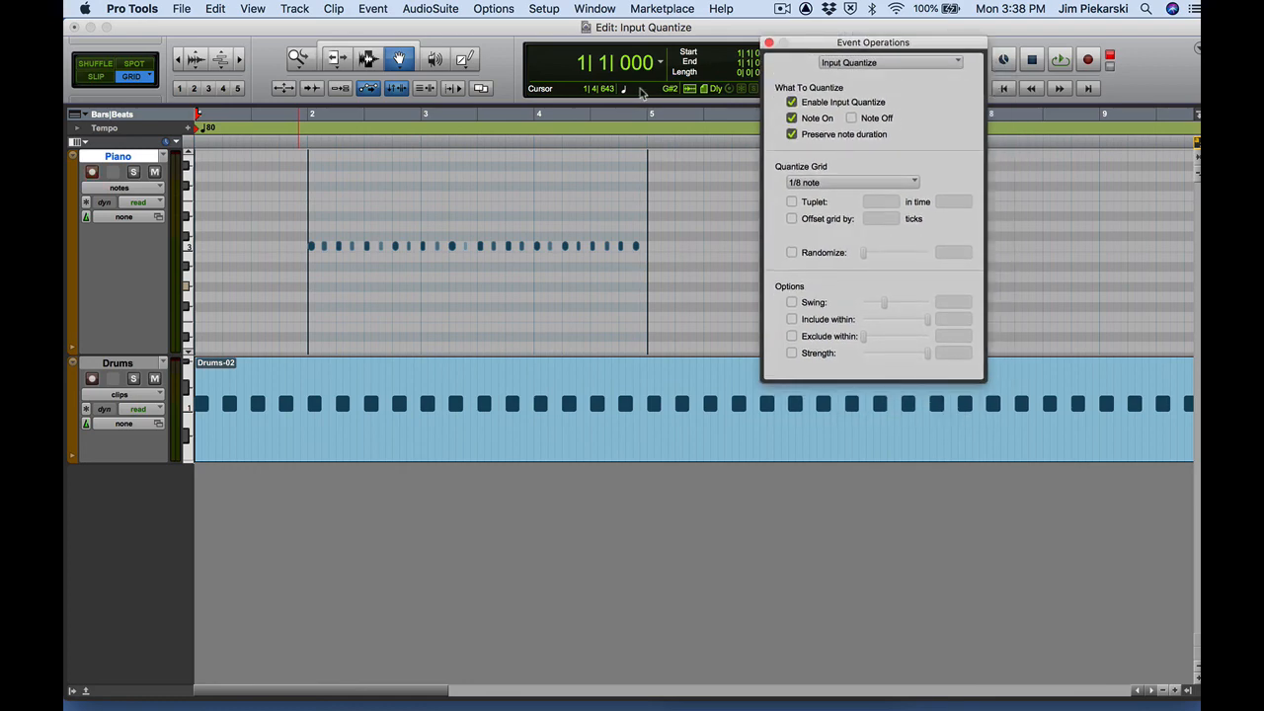